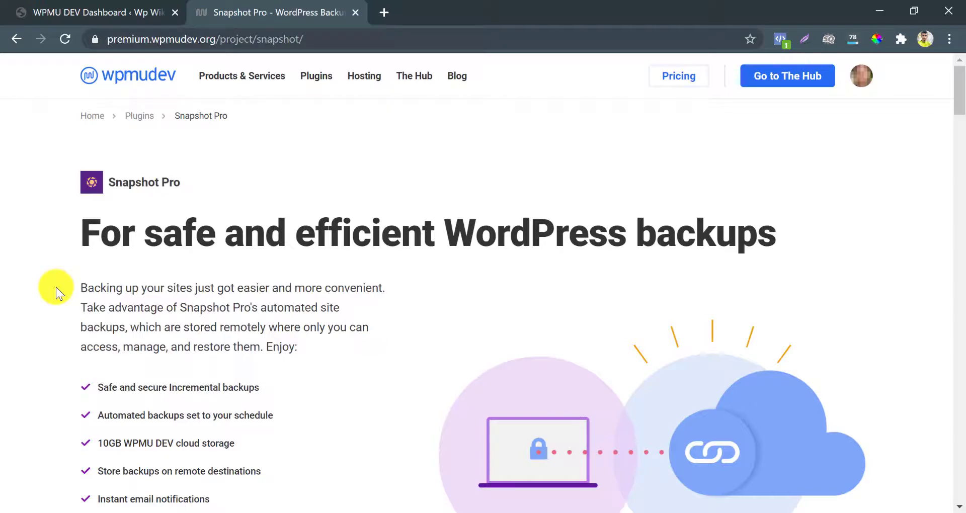
Open the site chooser for installing Snapshot Pro, then close it without installing.
{"action": "scroll", "coordinate": [55, 287], "scroll_direction": "down", "scroll_amount": 5}
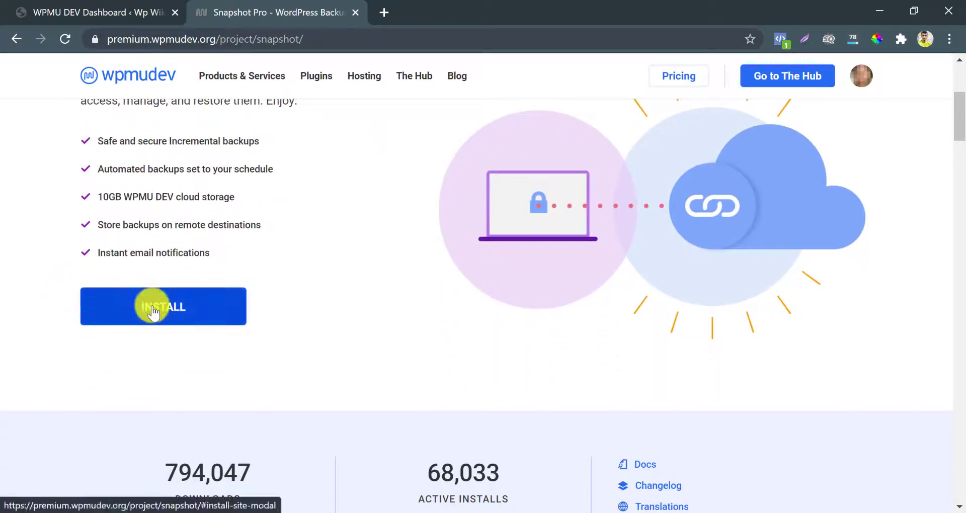
{"action": "left_click", "coordinate": [152, 308]}
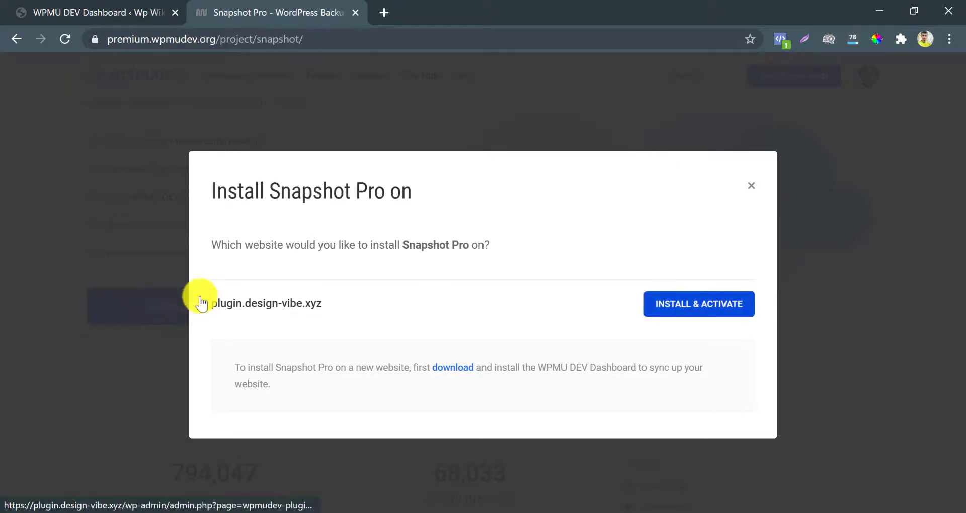
{"action": "left_click", "coordinate": [751, 186]}
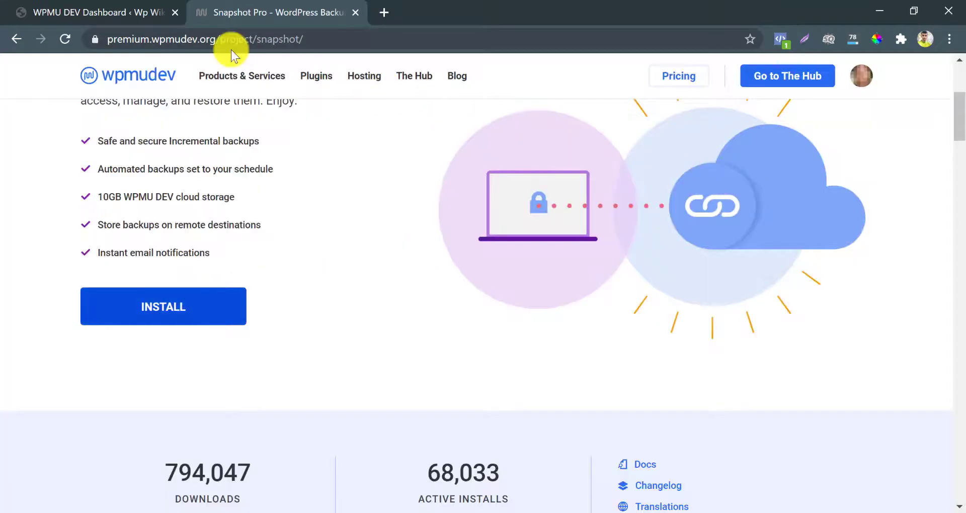
Install and activate Snapshot Pro from the full WPMU DEV plugins list in WordPress admin.
{"action": "left_click", "coordinate": [123, 18]}
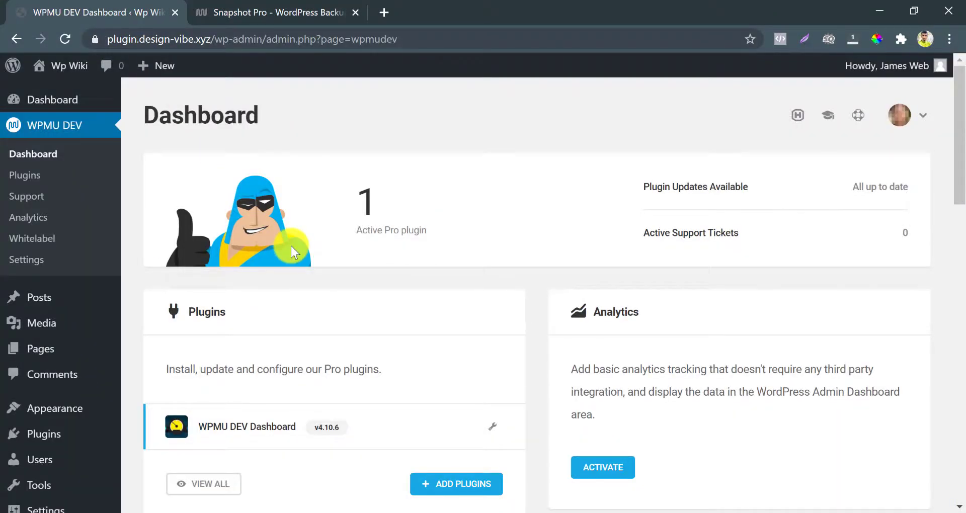
{"action": "scroll", "coordinate": [291, 245], "scroll_direction": "down", "scroll_amount": 3}
{"action": "left_click", "coordinate": [210, 328]}
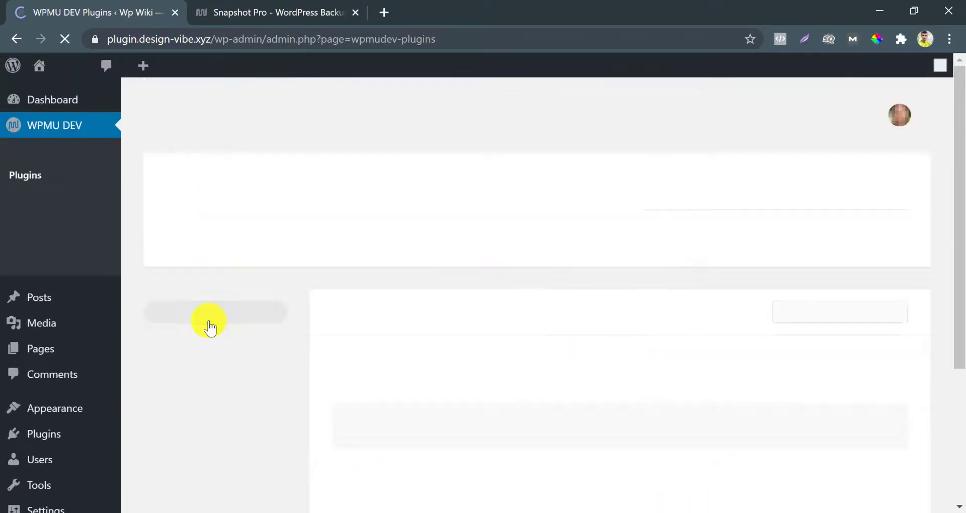
{"action": "scroll", "coordinate": [507, 330], "scroll_direction": "down", "scroll_amount": 5}
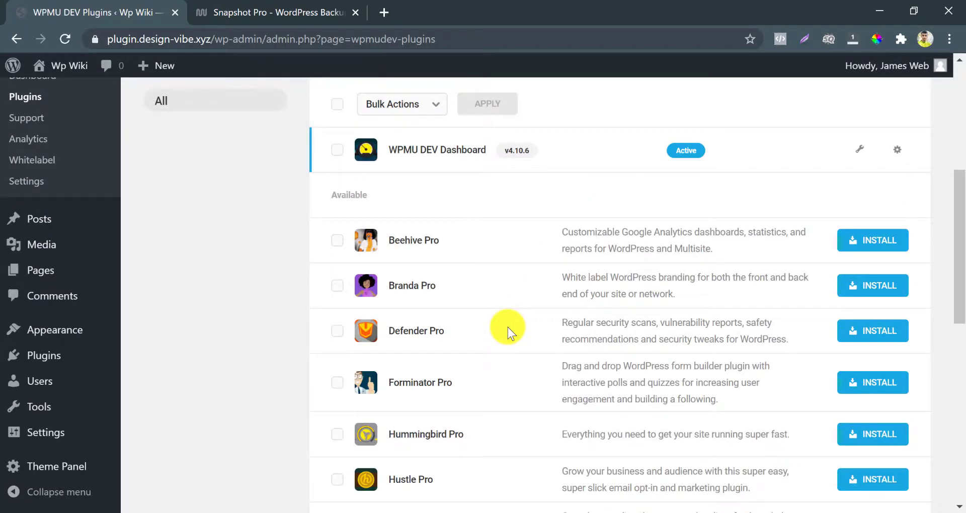
{"action": "scroll", "coordinate": [508, 327], "scroll_direction": "down", "scroll_amount": 7}
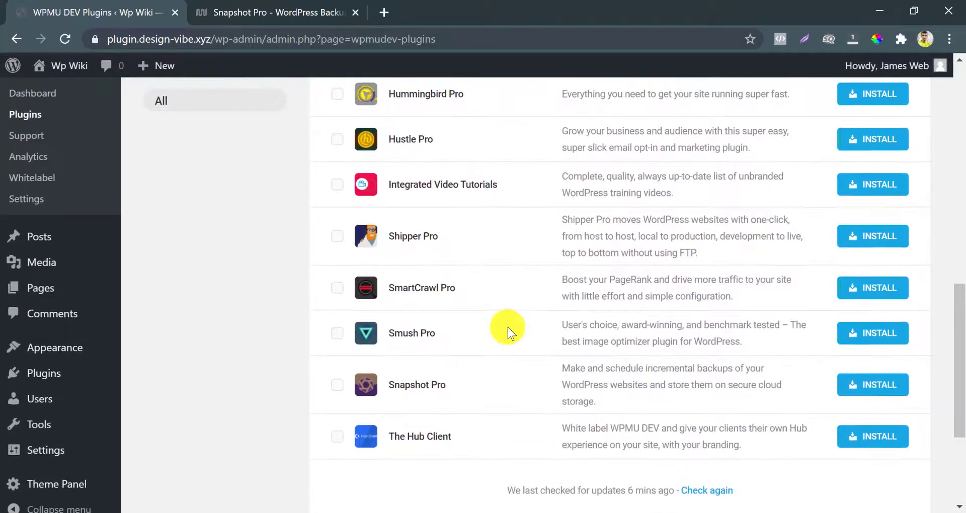
{"action": "scroll", "coordinate": [508, 327], "scroll_direction": "up", "scroll_amount": 1}
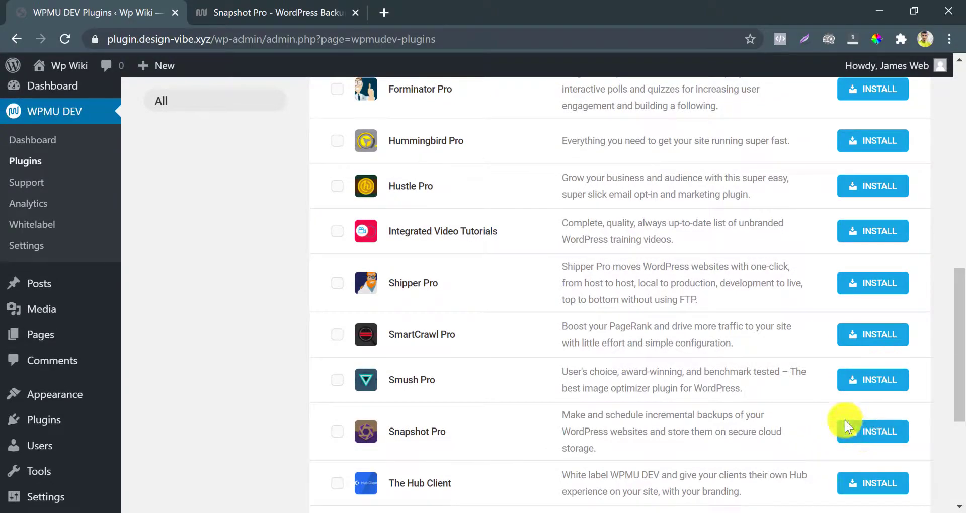
{"action": "left_click", "coordinate": [850, 431]}
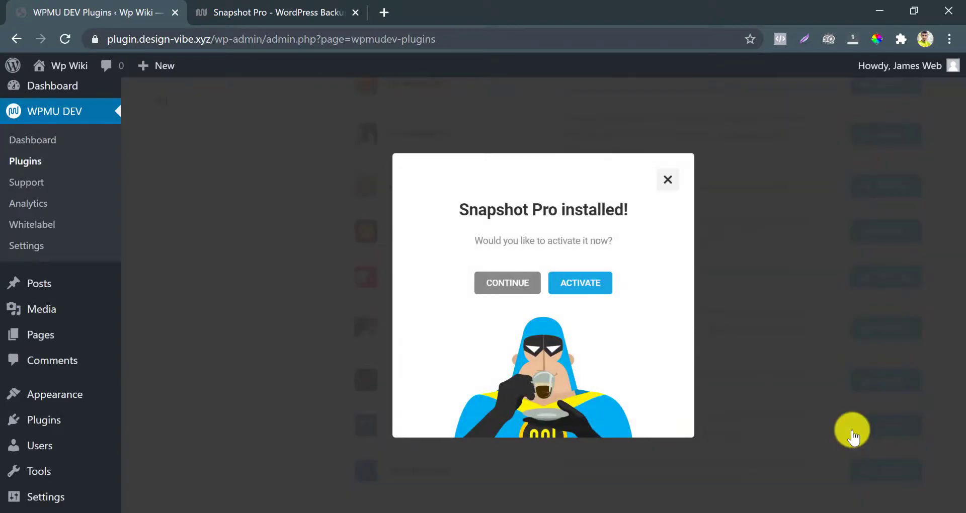
{"action": "left_click", "coordinate": [575, 282]}
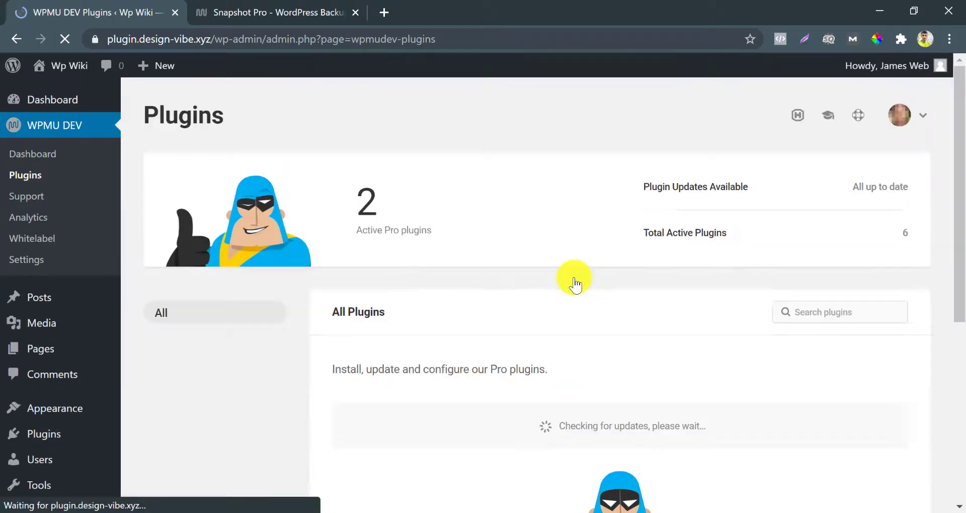
Open Dashboard under Snapshot Pro in the admin sidebar to show its welcome message.
{"action": "scroll", "coordinate": [574, 281], "scroll_direction": "down", "scroll_amount": 4}
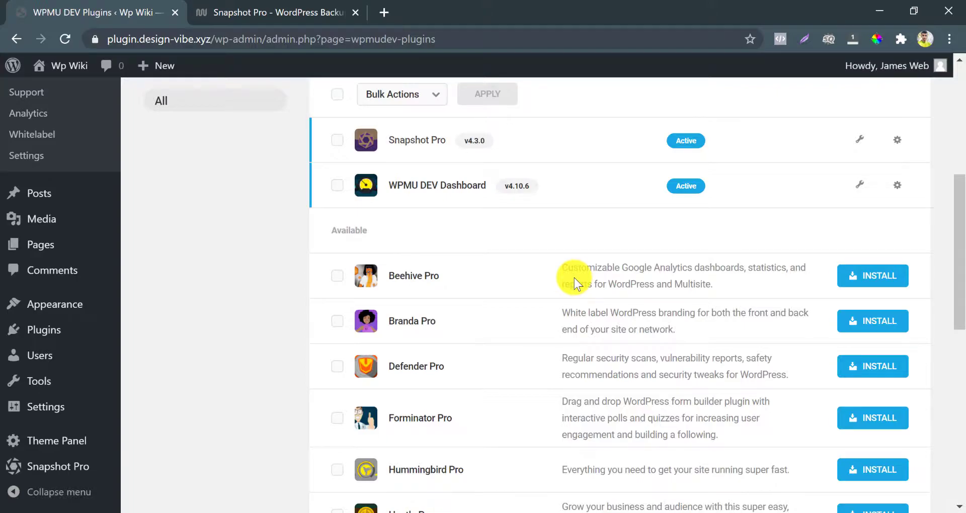
{"action": "mouse_move", "coordinate": [59, 466]}
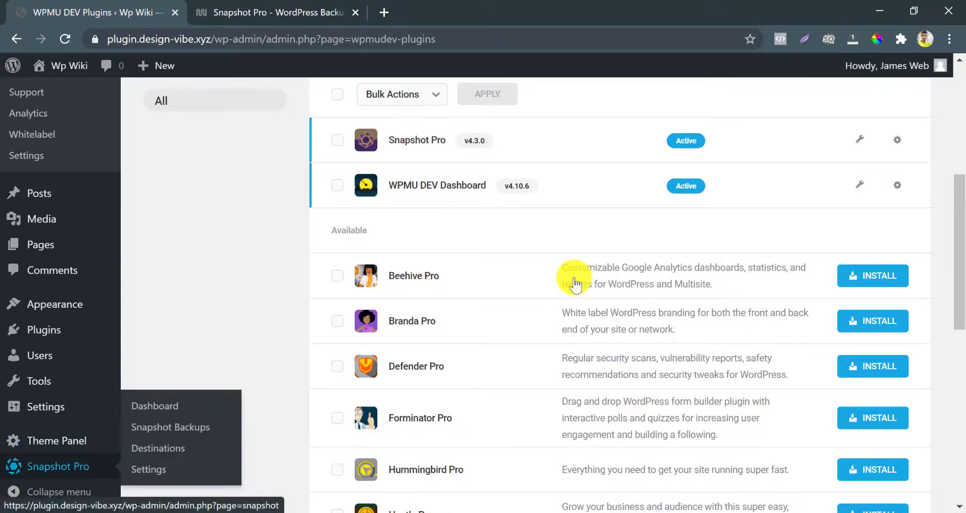
{"action": "left_click", "coordinate": [170, 408]}
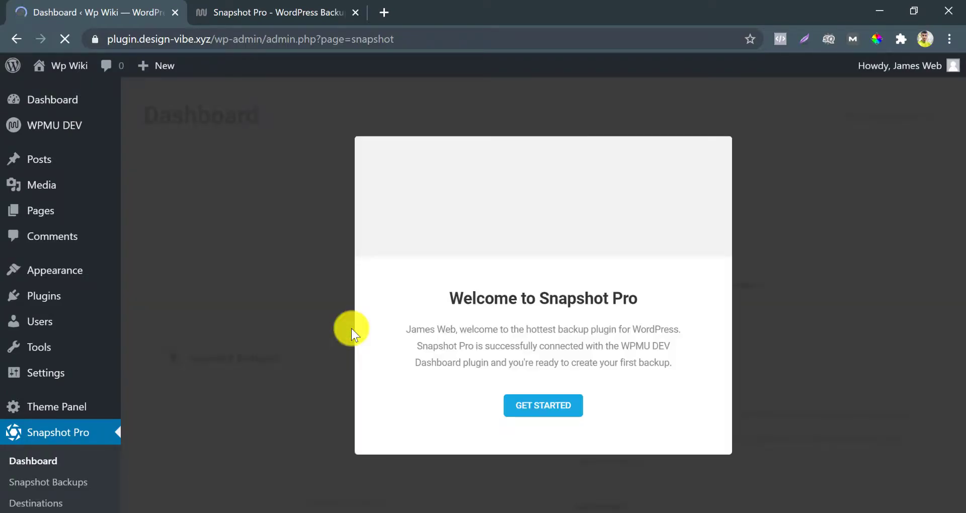
Start the Snapshot Pro setup with United States storage and a Weekly backup frequency.
{"action": "left_click", "coordinate": [520, 408]}
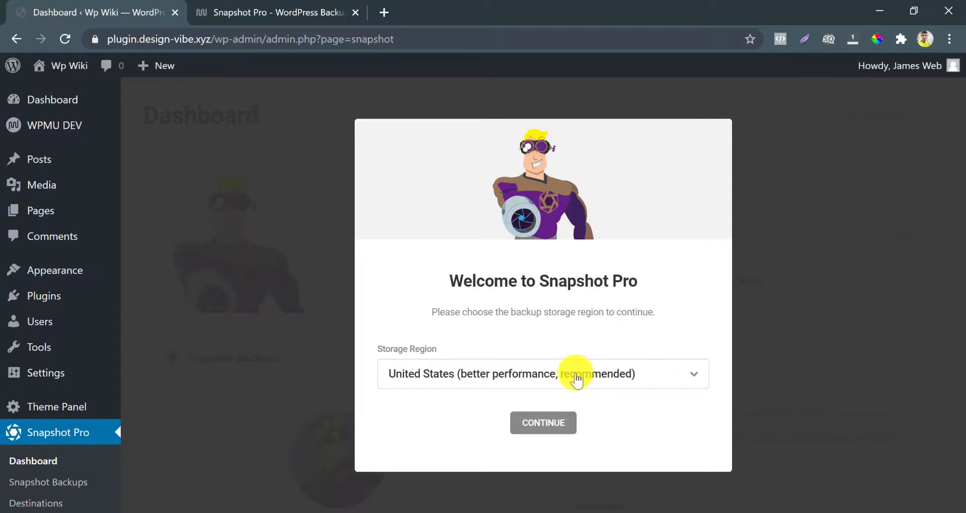
{"action": "left_click", "coordinate": [536, 421]}
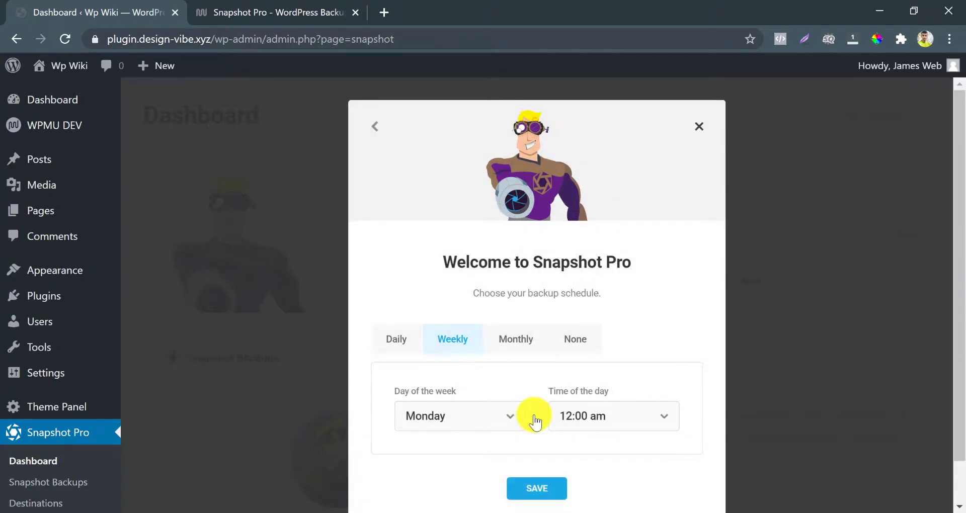
{"action": "left_click", "coordinate": [389, 333]}
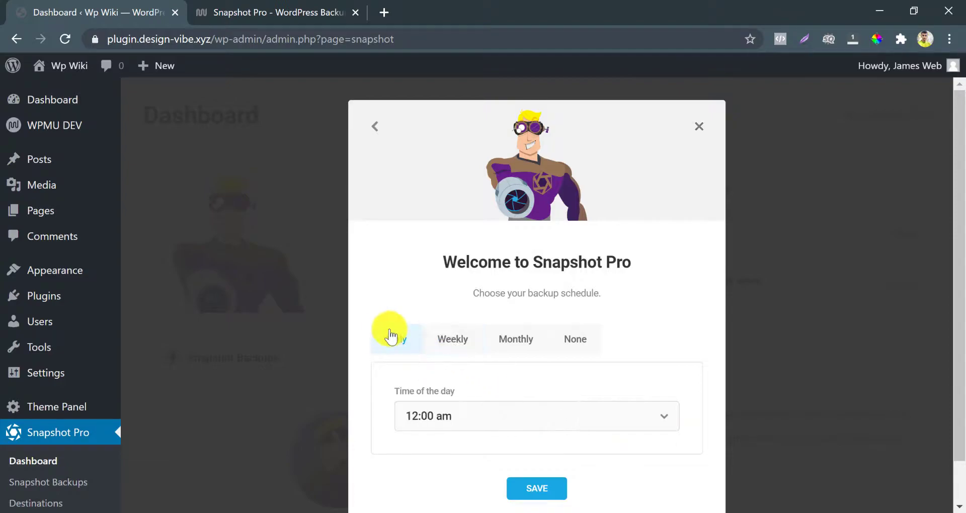
{"action": "left_click", "coordinate": [455, 339]}
{"action": "left_click", "coordinate": [505, 337]}
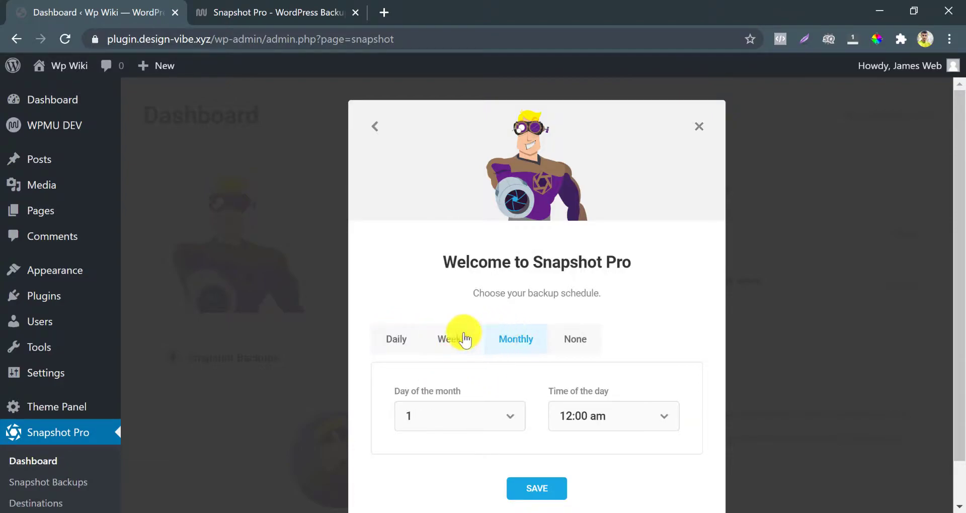
{"action": "left_click", "coordinate": [442, 340]}
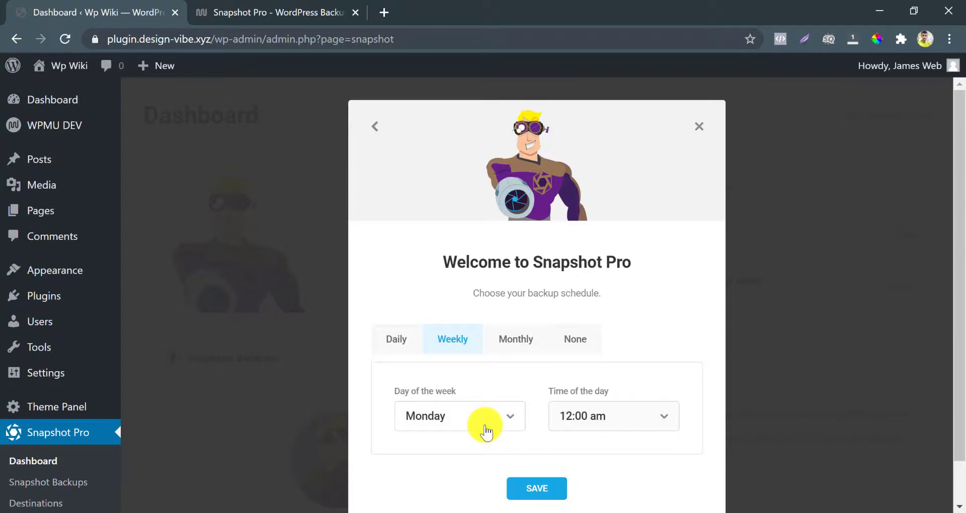
Set backups to Sunday at 12:00 am, save, and dismiss the confirmation and White label notices.
{"action": "left_click", "coordinate": [485, 431]}
{"action": "left_click", "coordinate": [485, 428]}
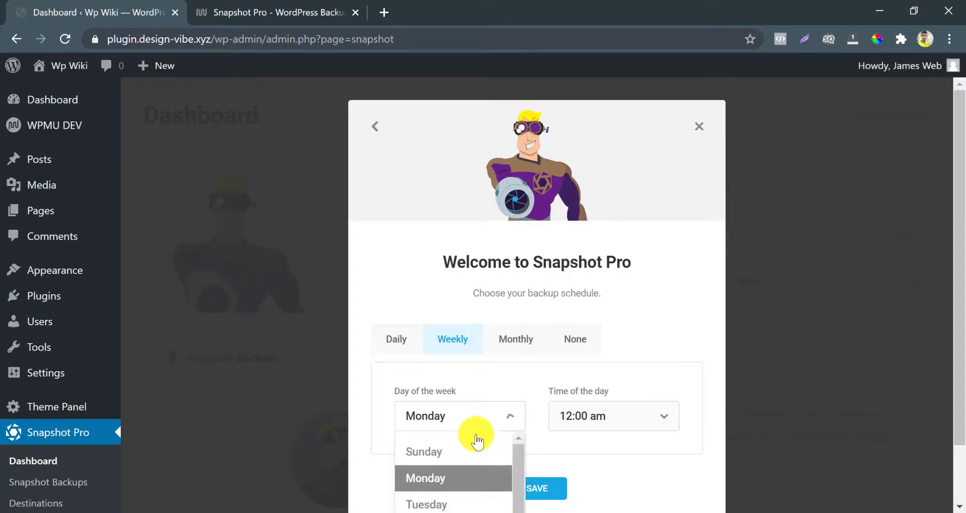
{"action": "left_click", "coordinate": [455, 456]}
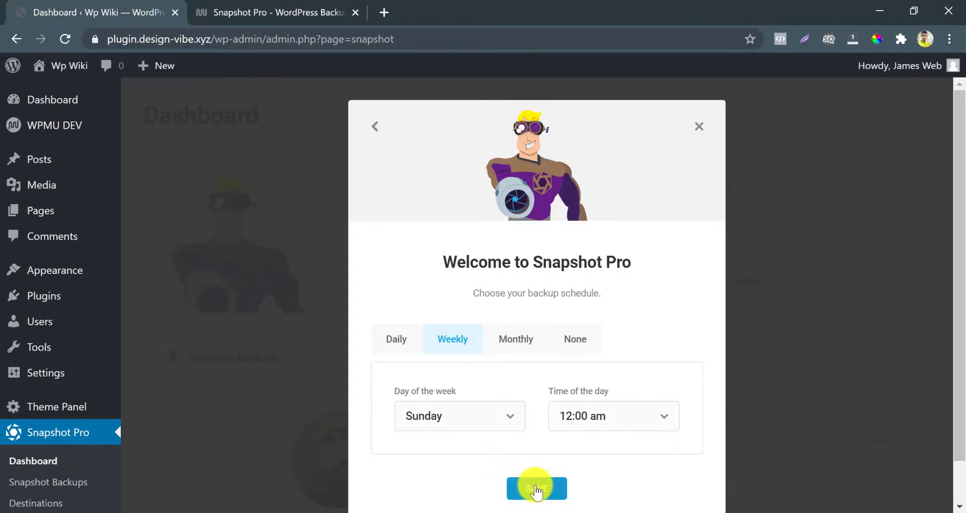
{"action": "left_click", "coordinate": [536, 487]}
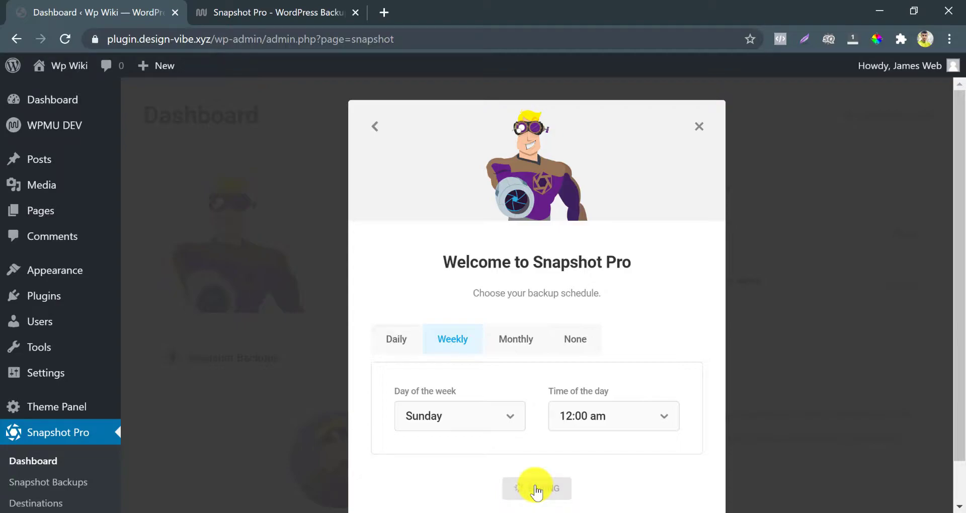
{"action": "scroll", "coordinate": [538, 424], "scroll_direction": "down", "scroll_amount": 1}
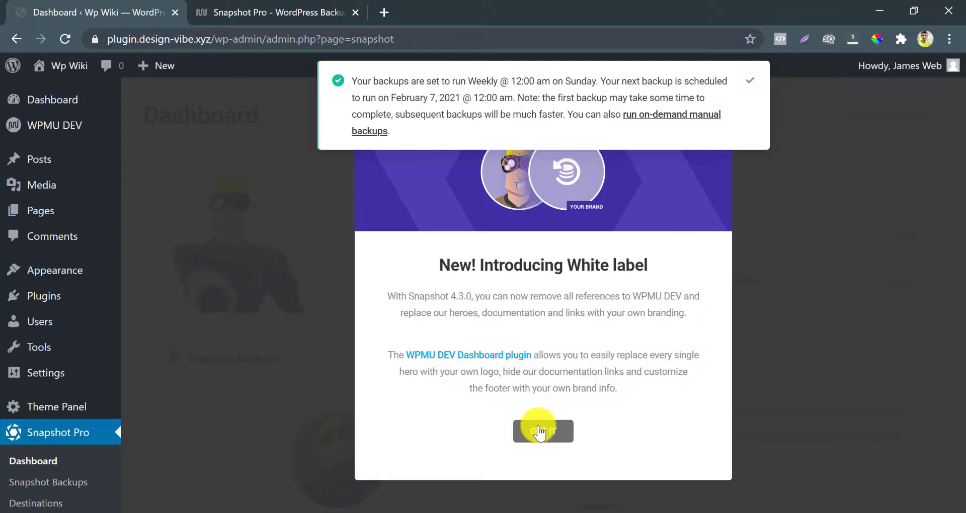
{"action": "left_click", "coordinate": [746, 83]}
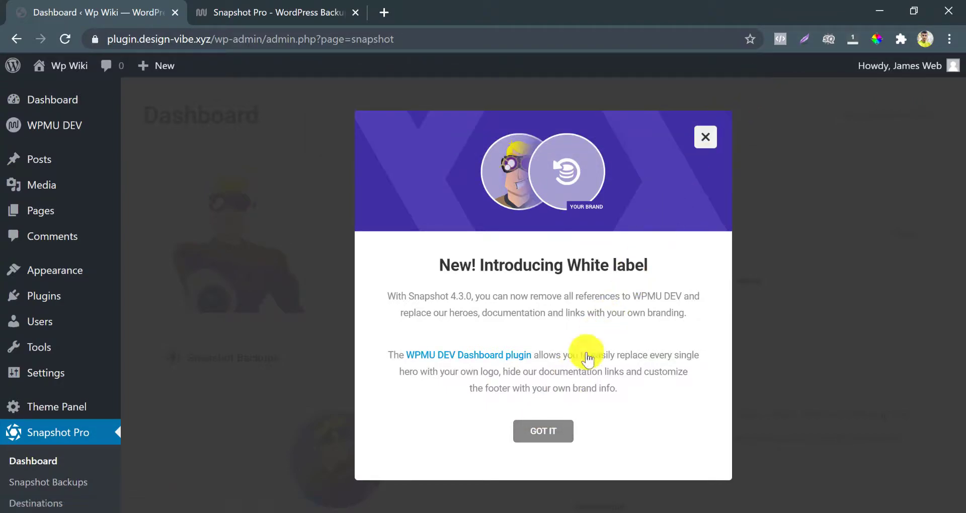
{"action": "left_click", "coordinate": [540, 433]}
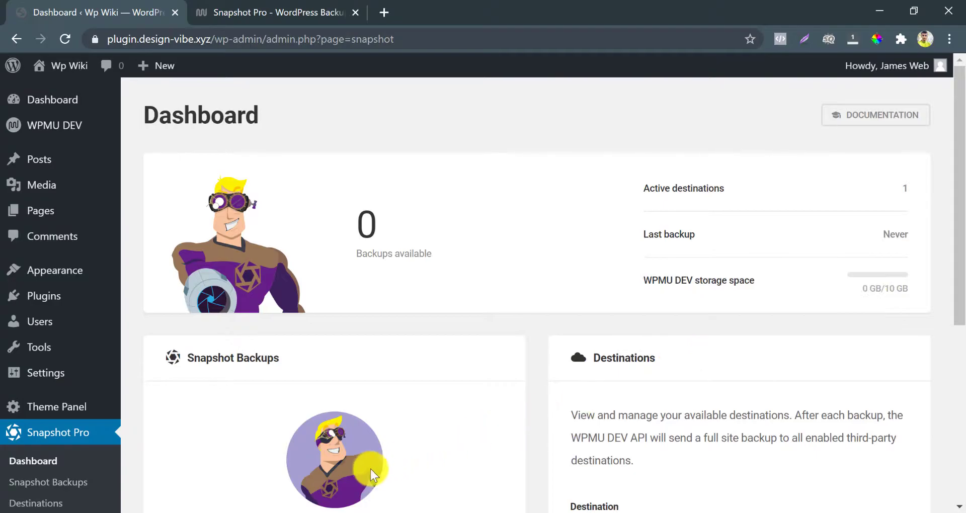
Open all Destinations, listing WPMU DEV on the weekly Sunday 12:00 am schedule.
{"action": "scroll", "coordinate": [368, 470], "scroll_direction": "down", "scroll_amount": 5}
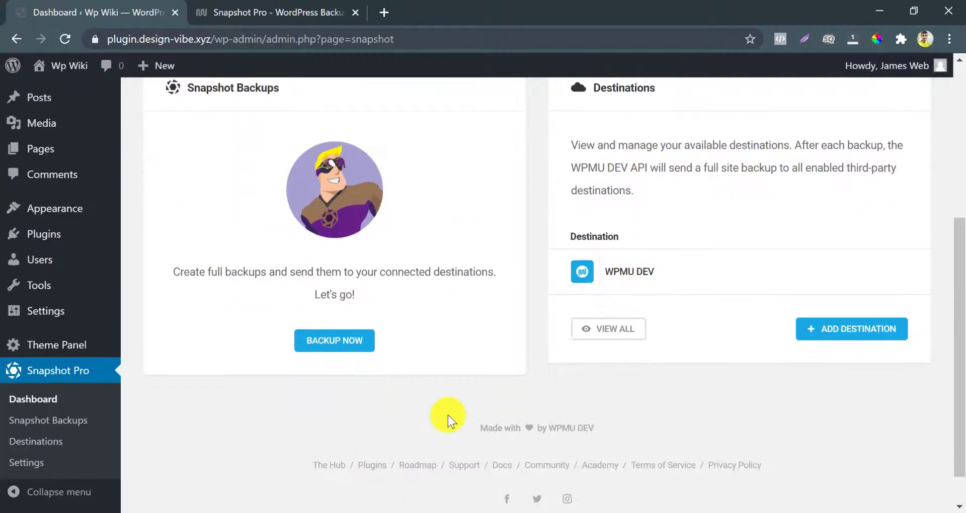
{"action": "scroll", "coordinate": [470, 399], "scroll_direction": "up", "scroll_amount": 1}
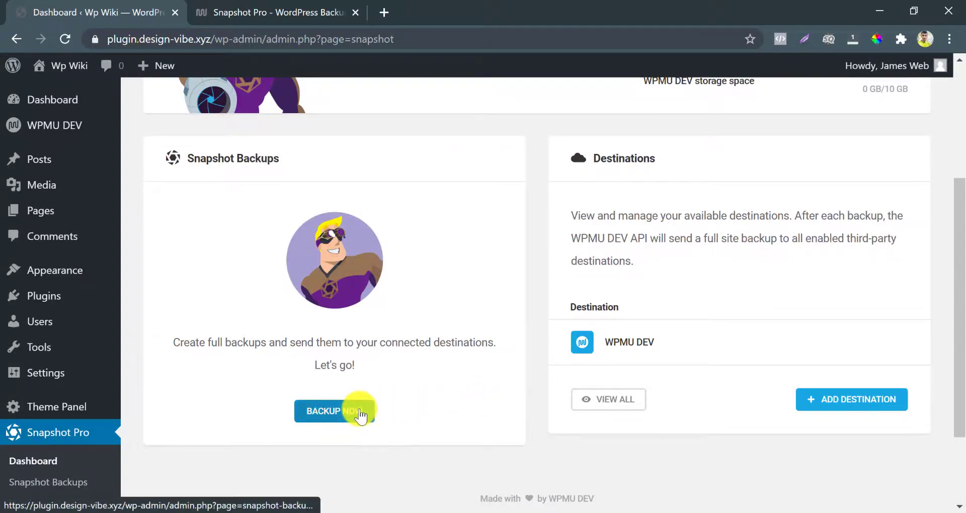
{"action": "left_click", "coordinate": [610, 402]}
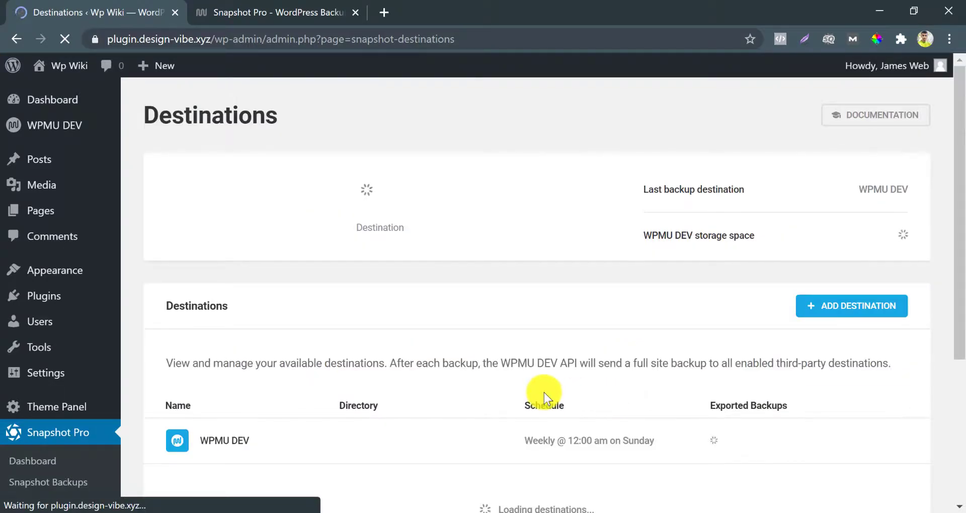
Browse the Add Destination options, pick Google Drive, close without adding, and return to the Dashboard.
{"action": "scroll", "coordinate": [544, 393], "scroll_direction": "down", "scroll_amount": 3}
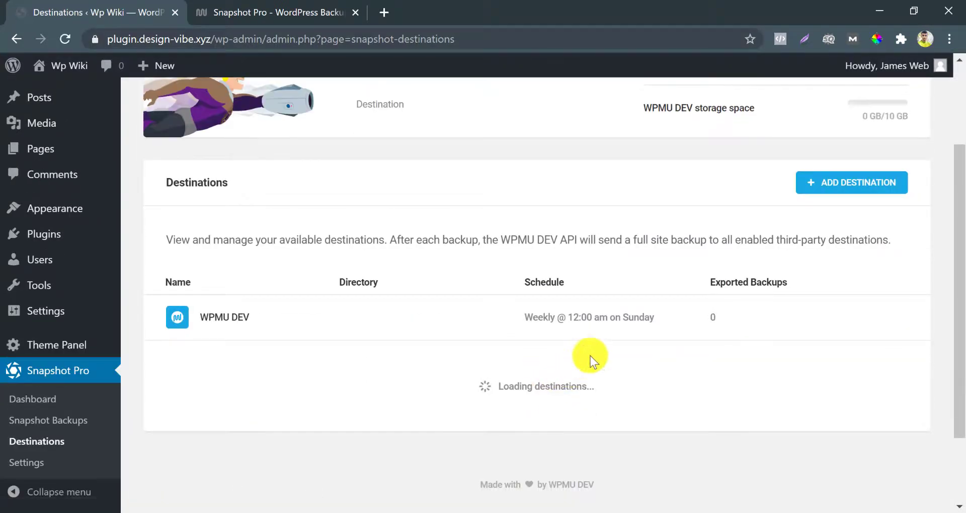
{"action": "scroll", "coordinate": [666, 295], "scroll_direction": "up", "scroll_amount": 3}
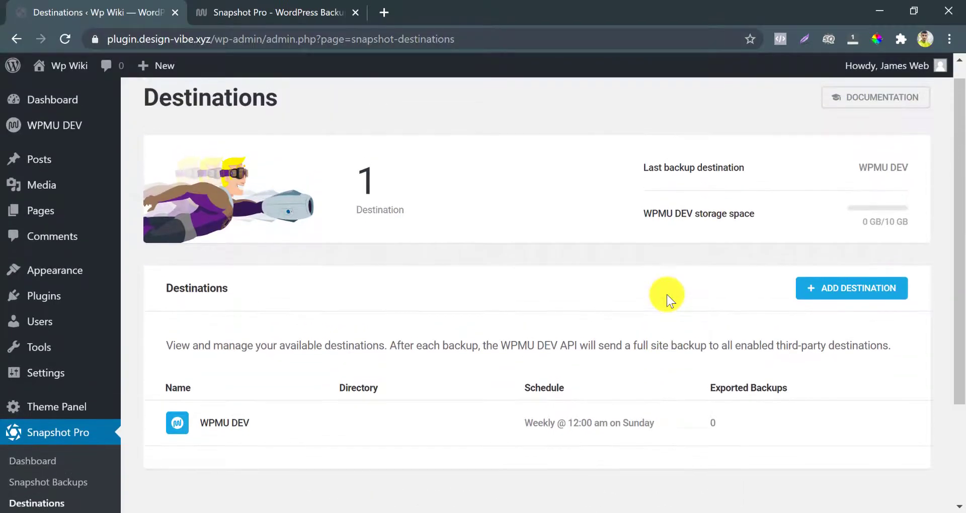
{"action": "left_click", "coordinate": [826, 291]}
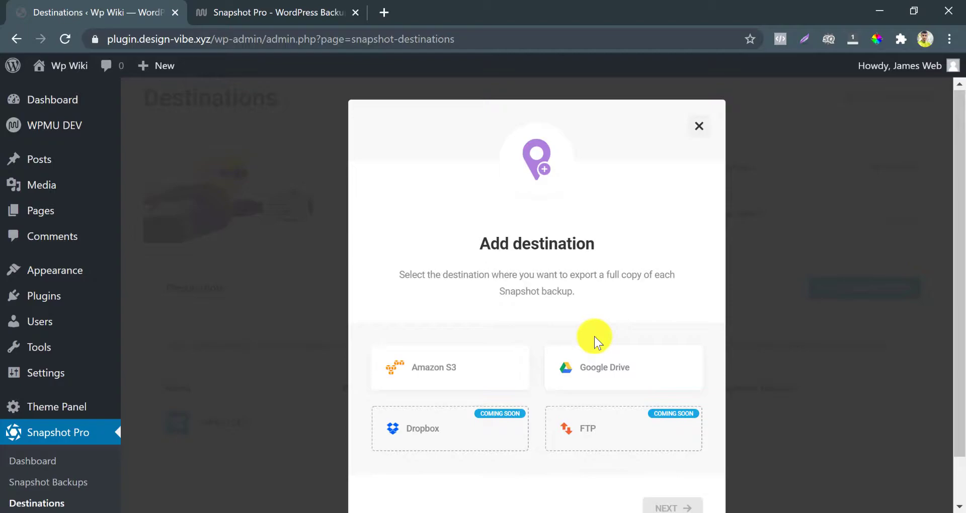
{"action": "scroll", "coordinate": [593, 337], "scroll_direction": "down", "scroll_amount": 1}
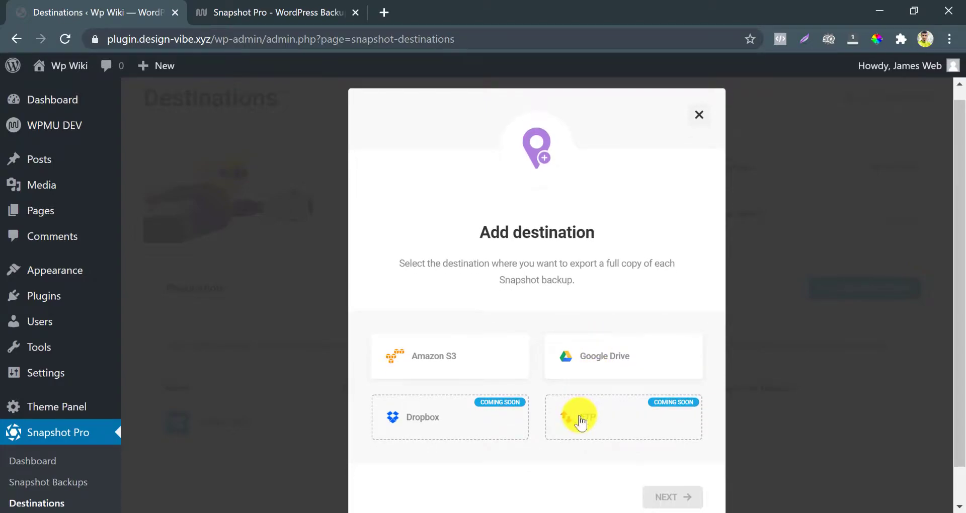
{"action": "left_click", "coordinate": [581, 370]}
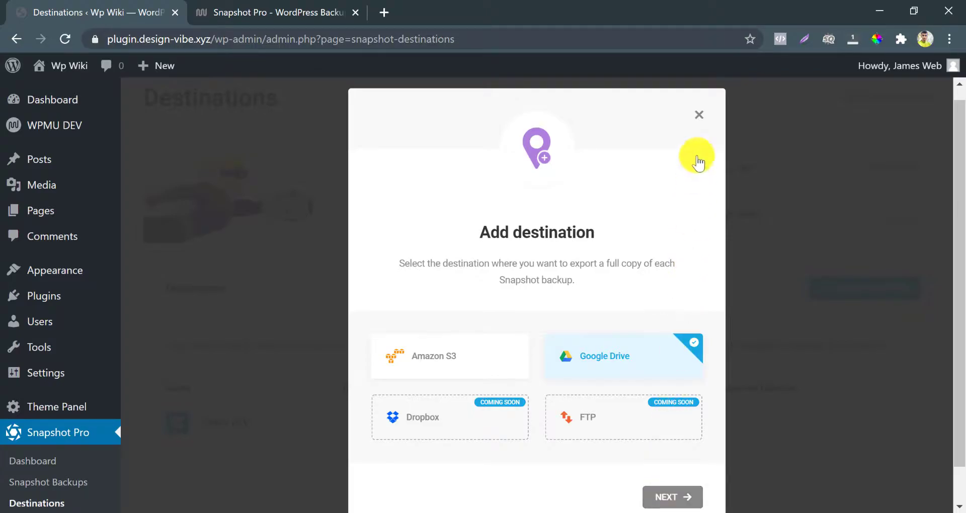
{"action": "left_click", "coordinate": [699, 115]}
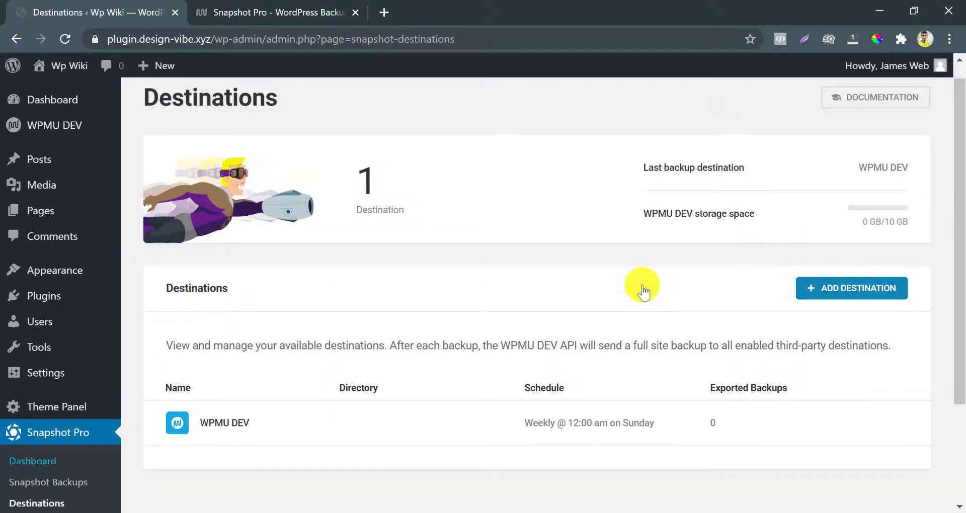
{"action": "left_click", "coordinate": [32, 461]}
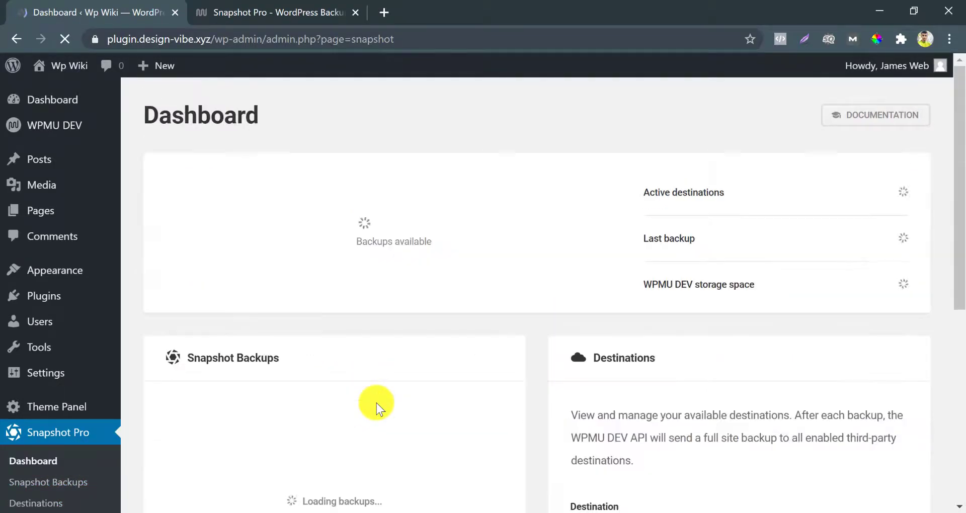
Run an immediate backup titled 'WP WIKI' using BACKUP NOW.
{"action": "scroll", "coordinate": [376, 403], "scroll_direction": "down", "scroll_amount": 2}
{"action": "scroll", "coordinate": [376, 404], "scroll_direction": "down", "scroll_amount": 1}
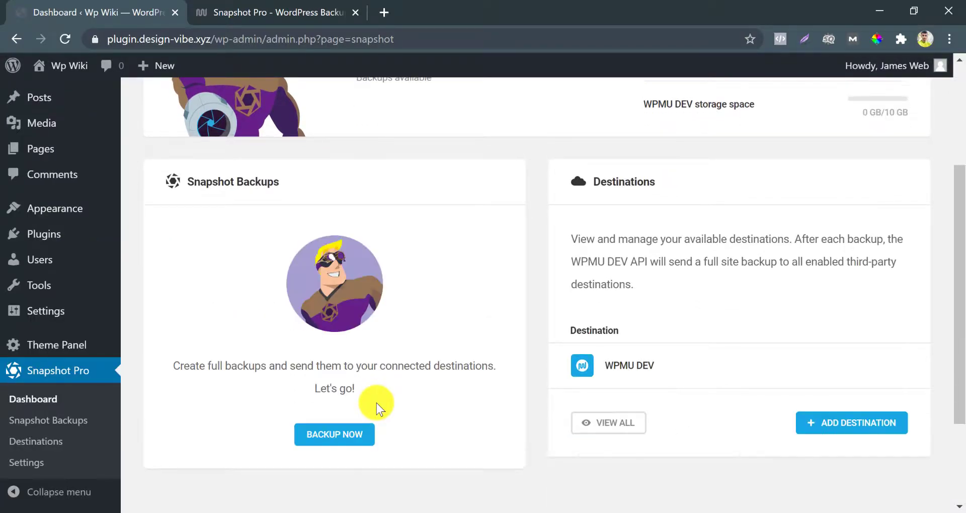
{"action": "left_click", "coordinate": [343, 435]}
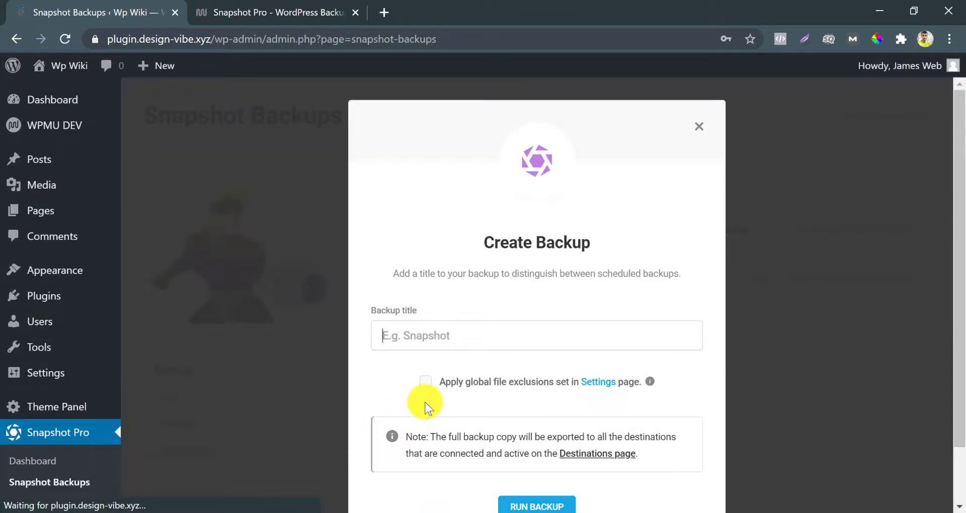
{"action": "scroll", "coordinate": [427, 407], "scroll_direction": "down", "scroll_amount": 2}
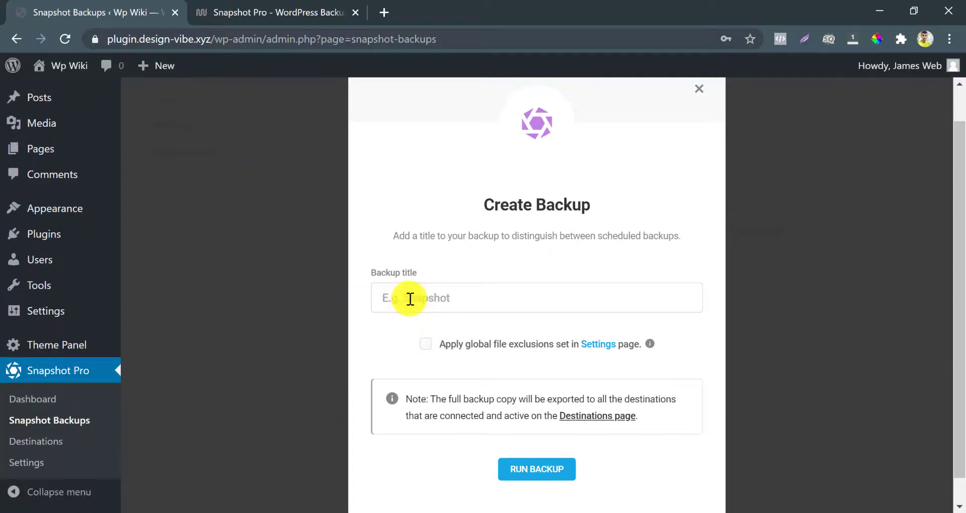
{"action": "type", "text": "WP"}
{"action": "type", "text": " K"}
{"action": "type", "text": "KI"}
{"action": "left_click", "coordinate": [529, 471]}
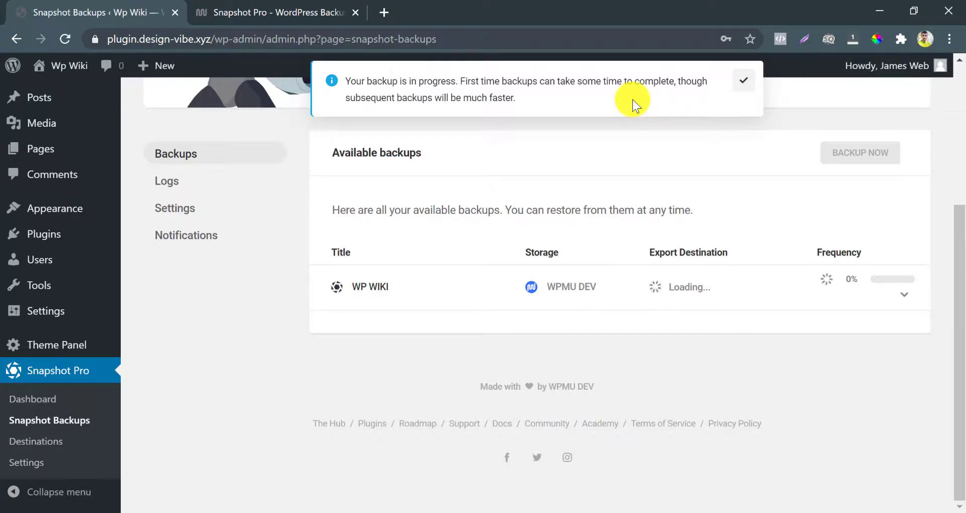
Dismiss the in-progress notice and scroll to the completed 164 MB WP WIKI backup's details.
{"action": "left_click", "coordinate": [743, 81]}
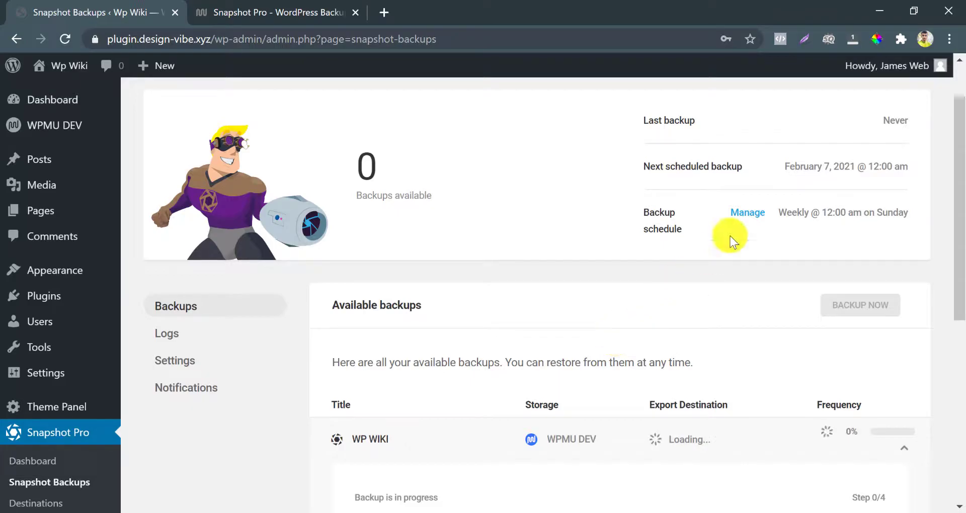
{"action": "scroll", "coordinate": [855, 427], "scroll_direction": "down", "scroll_amount": 2}
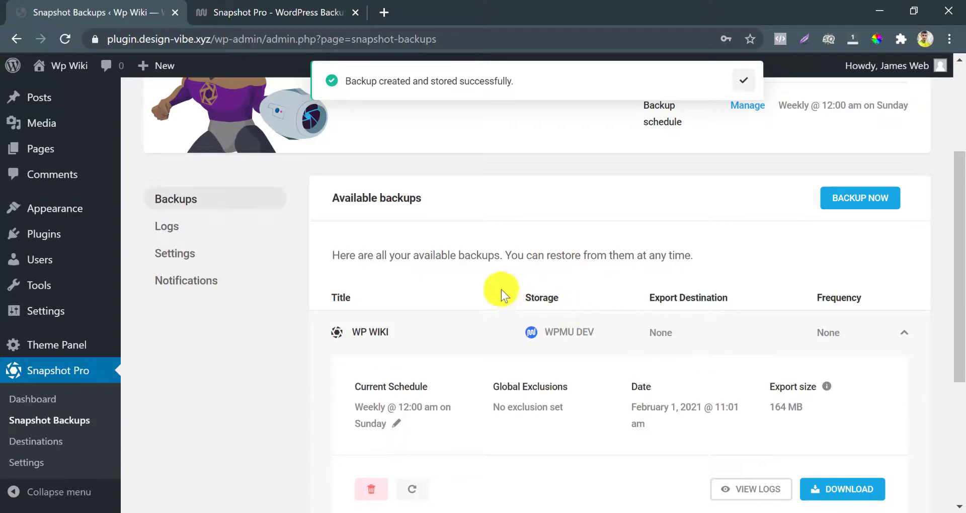
{"action": "scroll", "coordinate": [490, 290], "scroll_direction": "down", "scroll_amount": 2}
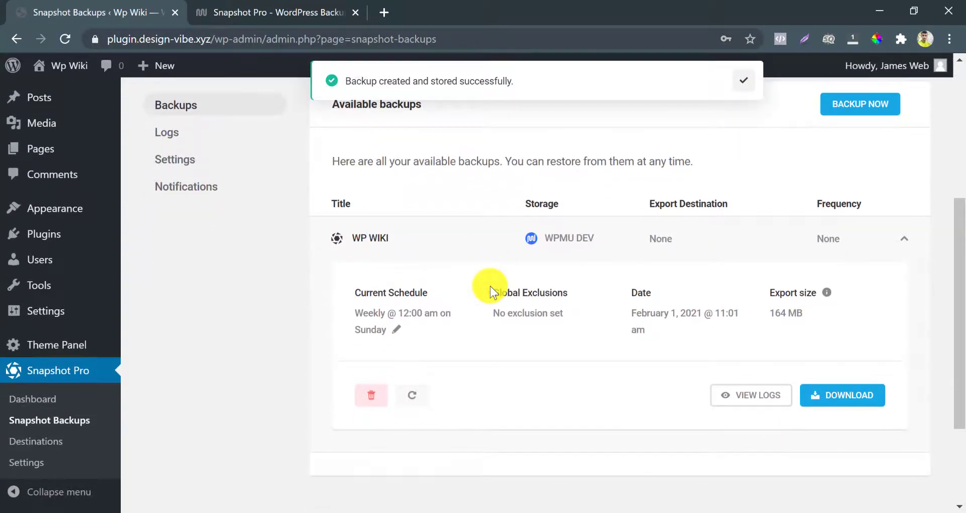
{"action": "scroll", "coordinate": [660, 384], "scroll_direction": "up", "scroll_amount": 2}
{"action": "scroll", "coordinate": [639, 388], "scroll_direction": "down", "scroll_amount": 3}
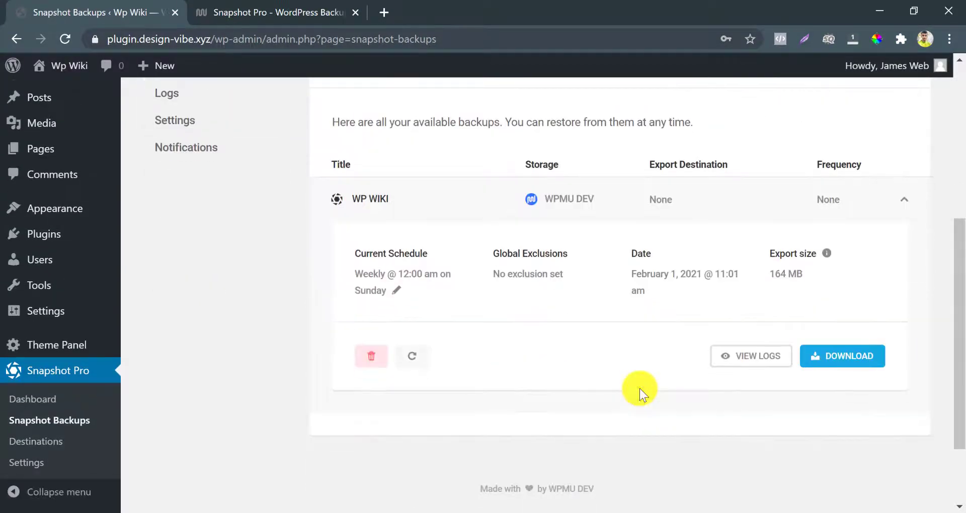
{"action": "left_click", "coordinate": [407, 357]}
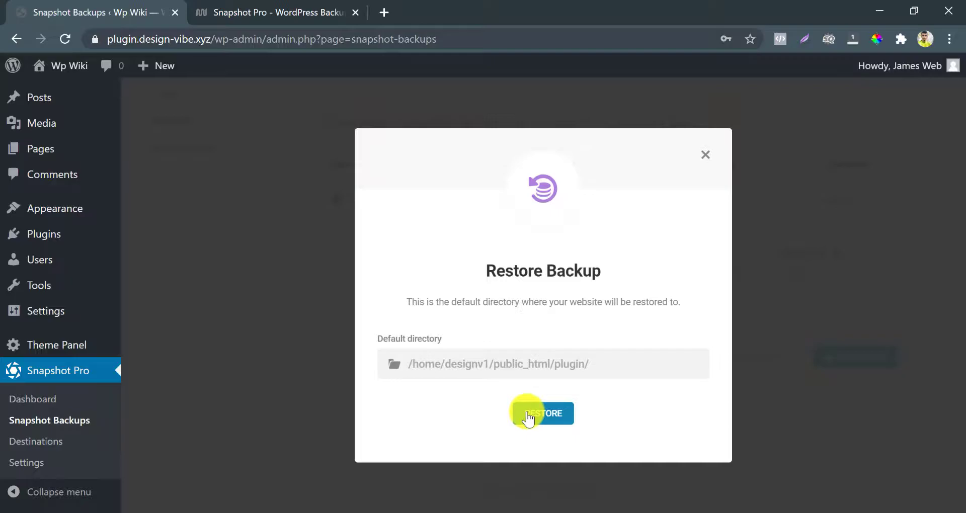
{"action": "left_click", "coordinate": [705, 154]}
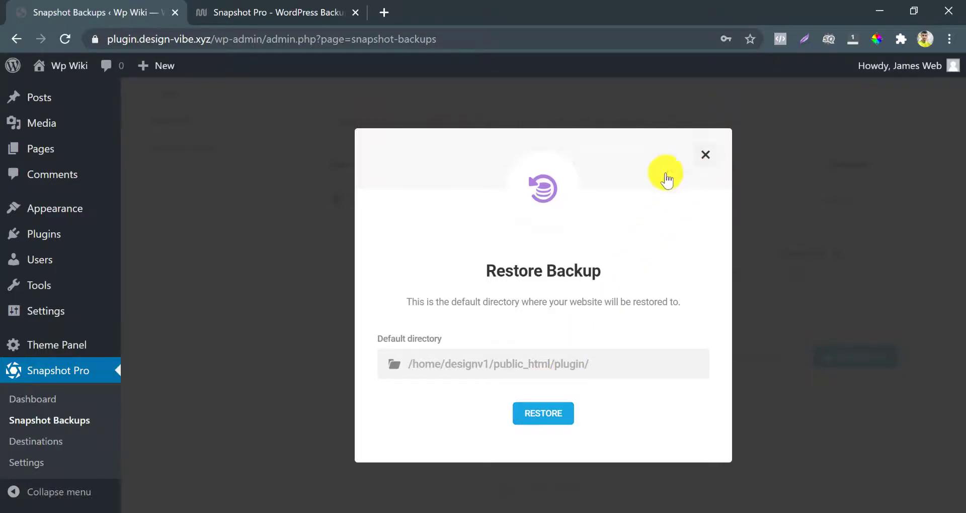
{"action": "scroll", "coordinate": [203, 360], "scroll_direction": "up", "scroll_amount": 3}
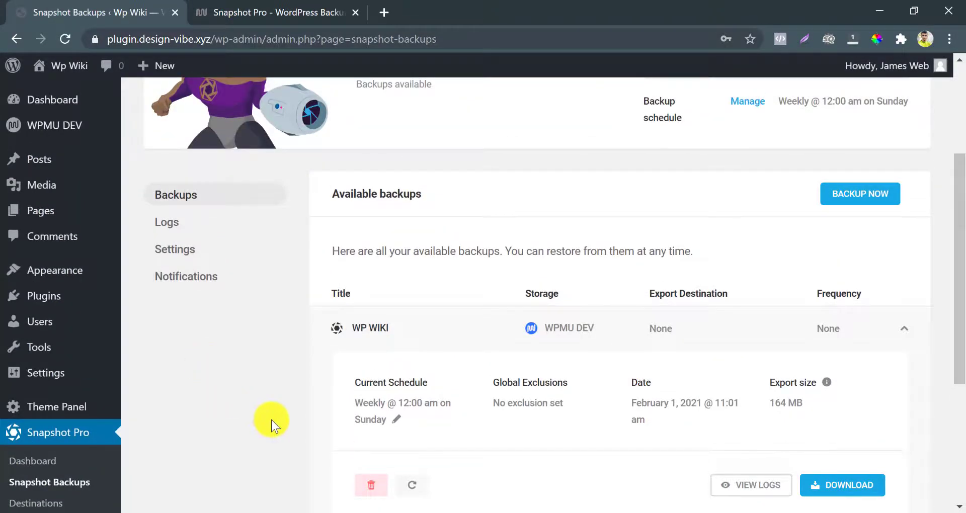